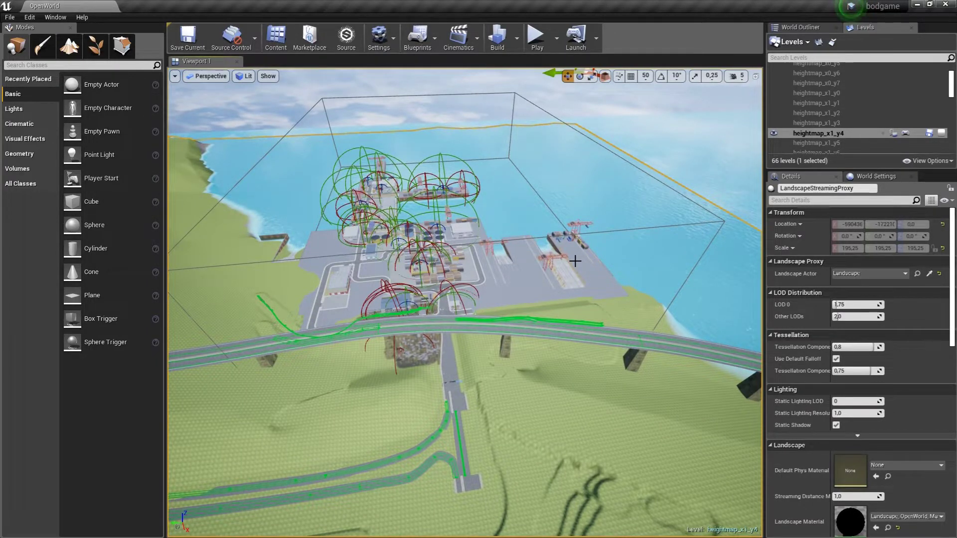
Step: Orbit the view between the green hill and a downward look over the port
{"action": "right_click_drag", "start_coordinate": [602, 300], "coordinate": [601, 300]}
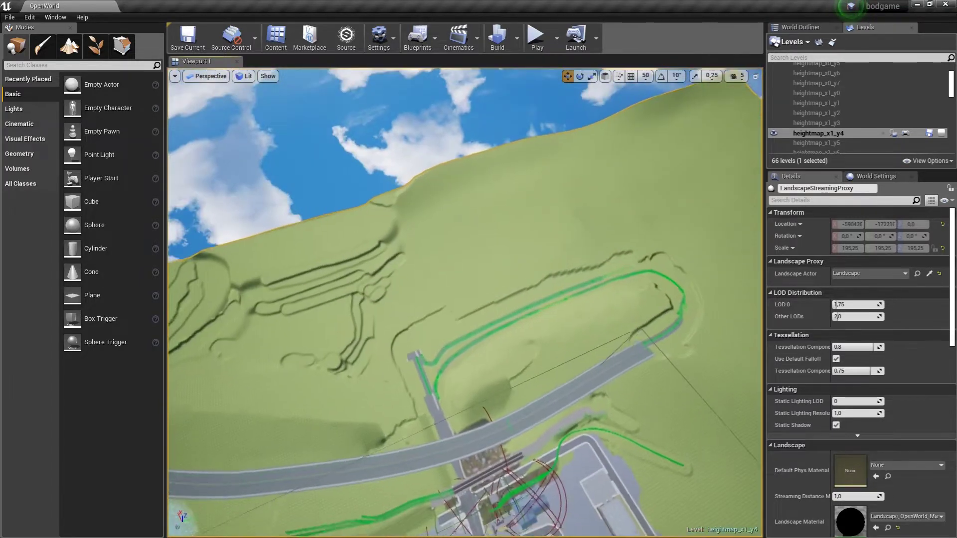
{"action": "right_click_drag", "start_coordinate": [360, 317], "coordinate": [360, 318]}
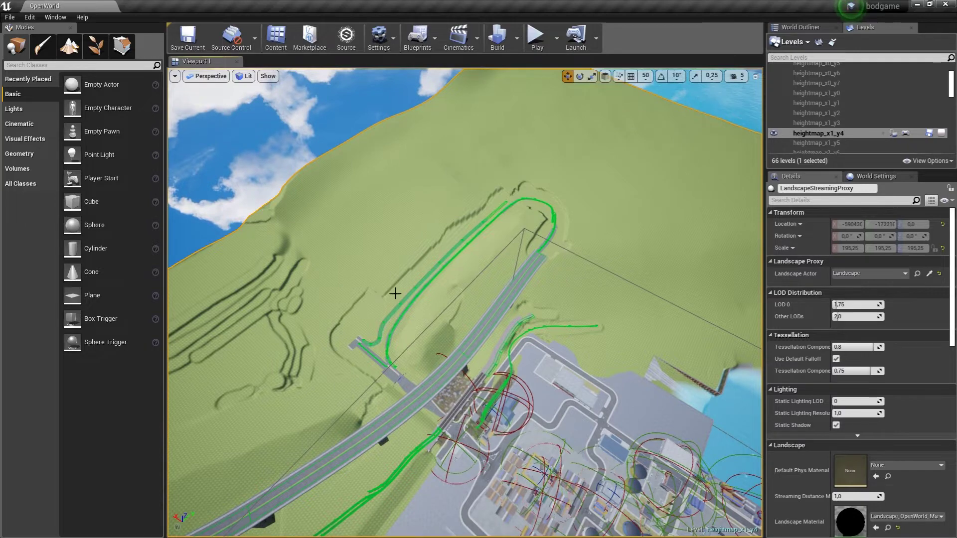
{"action": "right_click_drag", "start_coordinate": [395, 291], "coordinate": [395, 290]}
{"action": "right_click_drag", "start_coordinate": [488, 353], "coordinate": [487, 353]}
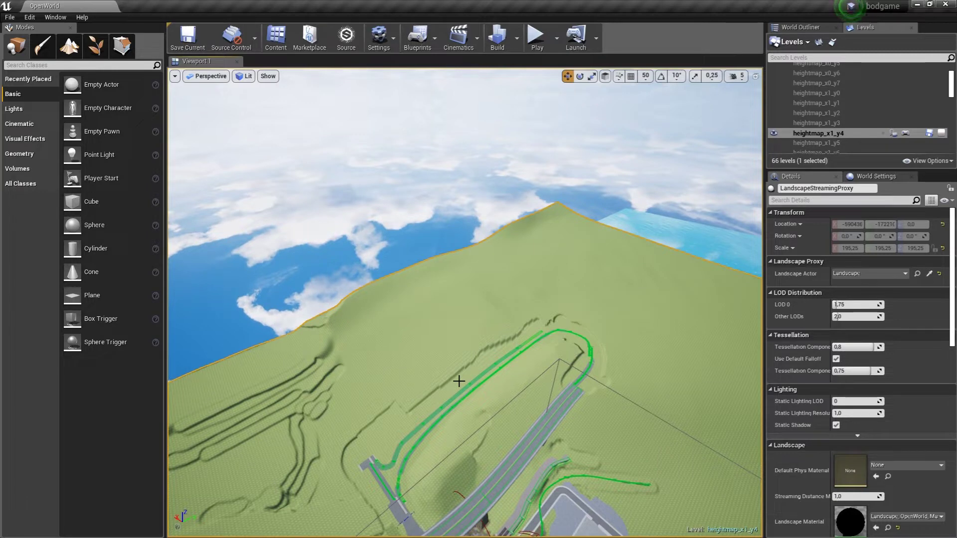
{"action": "right_click_drag", "start_coordinate": [508, 164], "coordinate": [508, 164]}
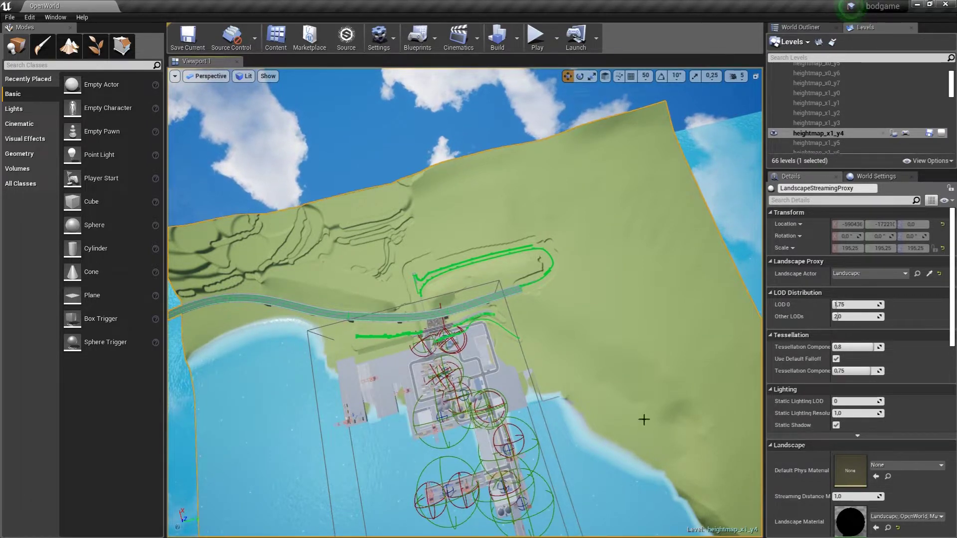
Step: Fly low into the container yard, then drop to road level beneath the bridge
{"action": "mouse_move", "coordinate": [644, 419]}
{"action": "right_mouse_down"}
{"action": "mouse_move", "coordinate": [643, 369]}
{"action": "mouse_move", "coordinate": [644, 419]}
{"action": "mouse_move", "coordinate": [644, 370]}
{"action": "mouse_move", "coordinate": [594, 370]}
{"action": "right_mouse_up"}
{"action": "key", "text": "w"}
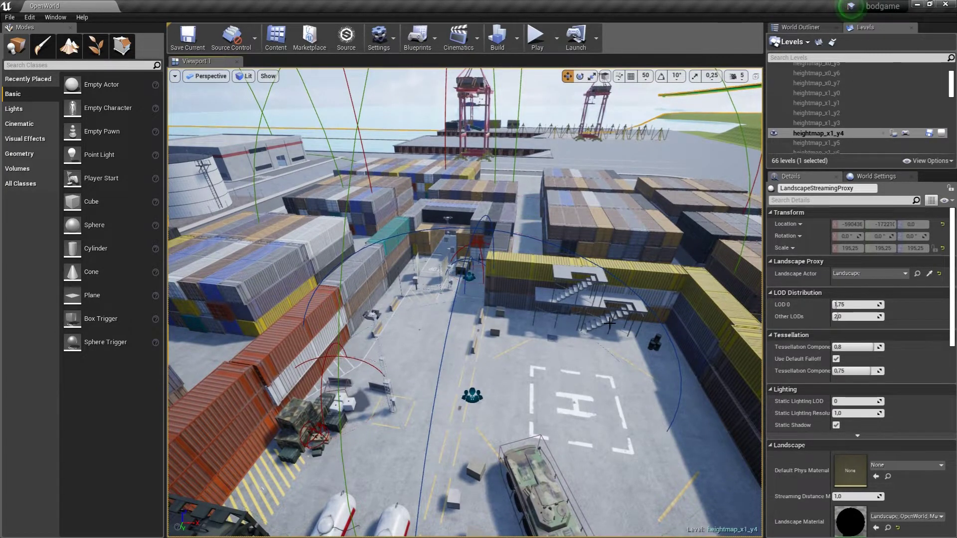
{"action": "right_click_drag", "start_coordinate": [594, 370], "coordinate": [594, 345]}
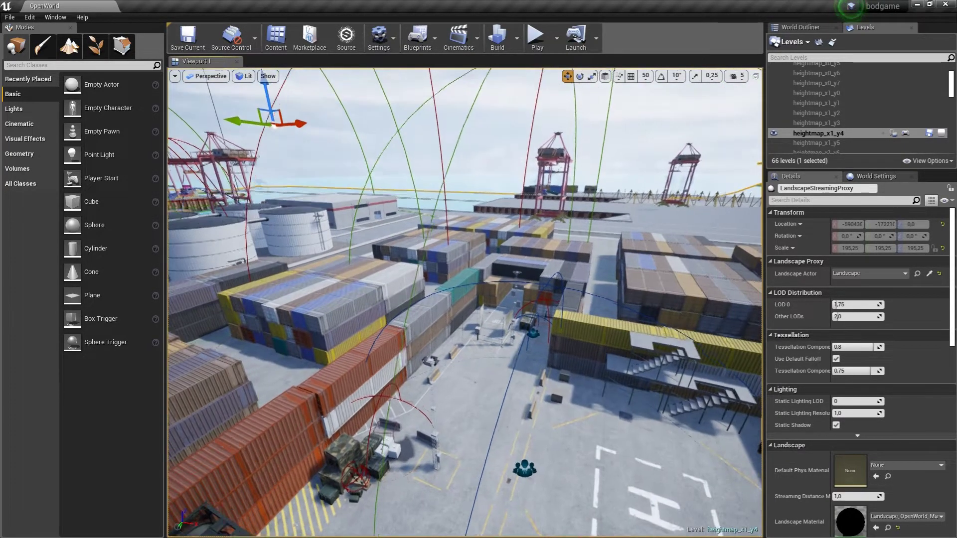
{"action": "key", "text": "w"}
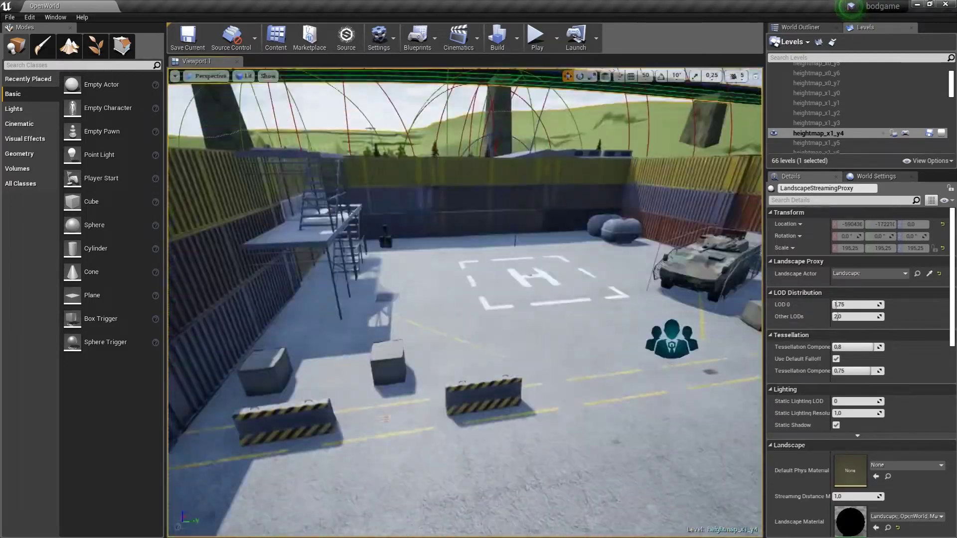
{"action": "mouse_move", "coordinate": [594, 344]}
{"action": "right_mouse_down"}
{"action": "mouse_move", "coordinate": [574, 335]}
{"action": "mouse_move", "coordinate": [573, 349]}
{"action": "mouse_move", "coordinate": [574, 333]}
{"action": "mouse_move", "coordinate": [593, 334]}
{"action": "right_mouse_up"}
{"action": "key", "text": "s"}
{"action": "key", "text": "w"}
{"action": "key", "text": "w"}
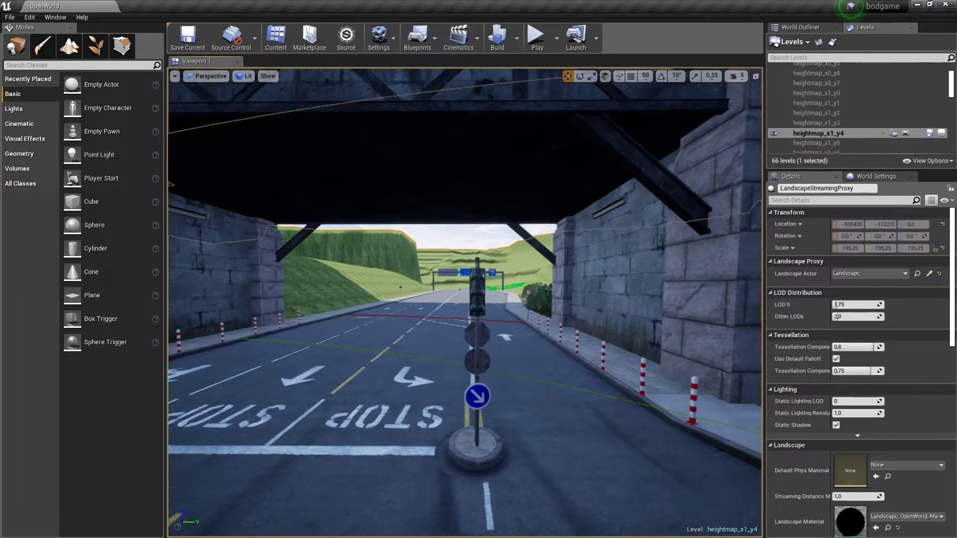
Step: Fly out of the underpass toward the container stack, staying at road level
{"action": "key", "text": "s"}
{"action": "key", "text": "d"}
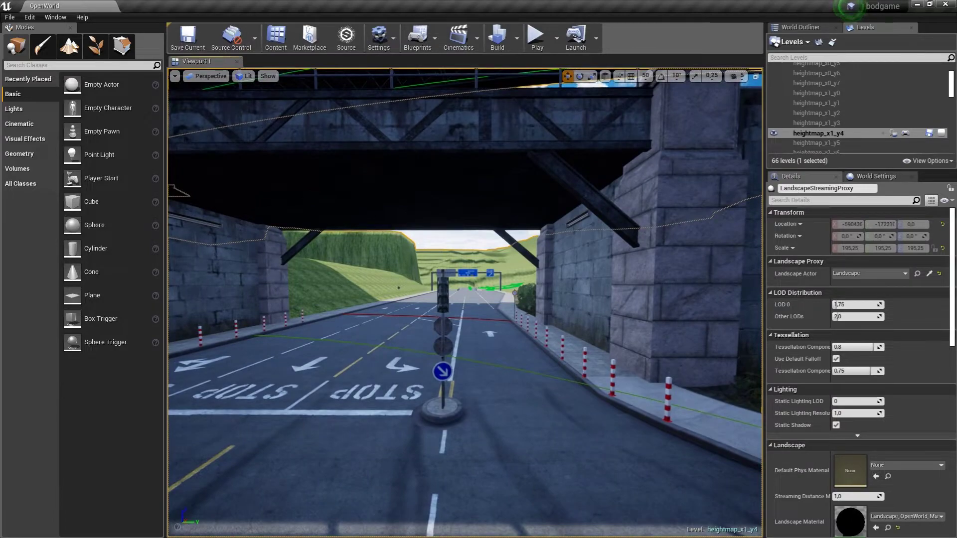
{"action": "key", "text": "w"}
{"action": "mouse_move", "coordinate": [593, 333]}
{"action": "right_mouse_down"}
{"action": "mouse_move", "coordinate": [573, 319]}
{"action": "mouse_move", "coordinate": [568, 334]}
{"action": "right_mouse_up"}
{"action": "key", "text": "w"}
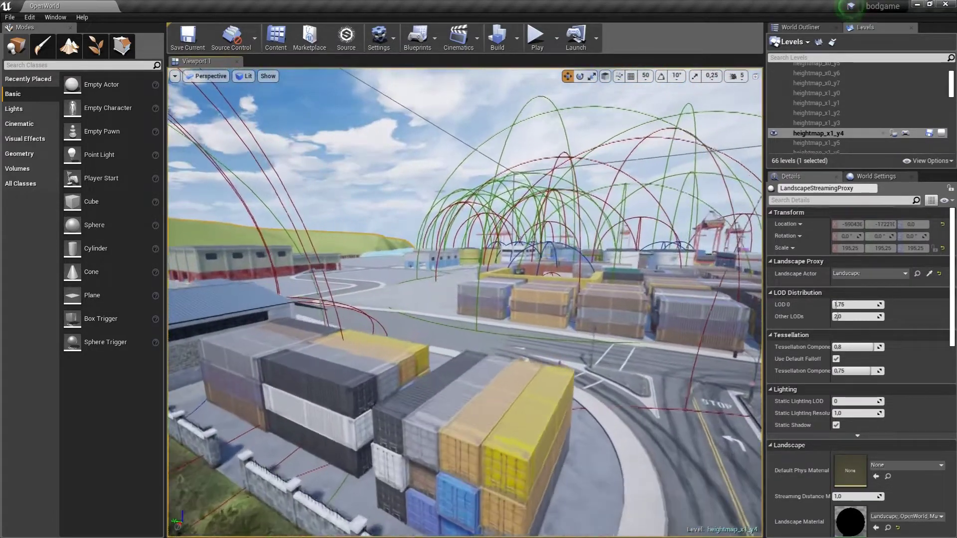
{"action": "key", "text": "w"}
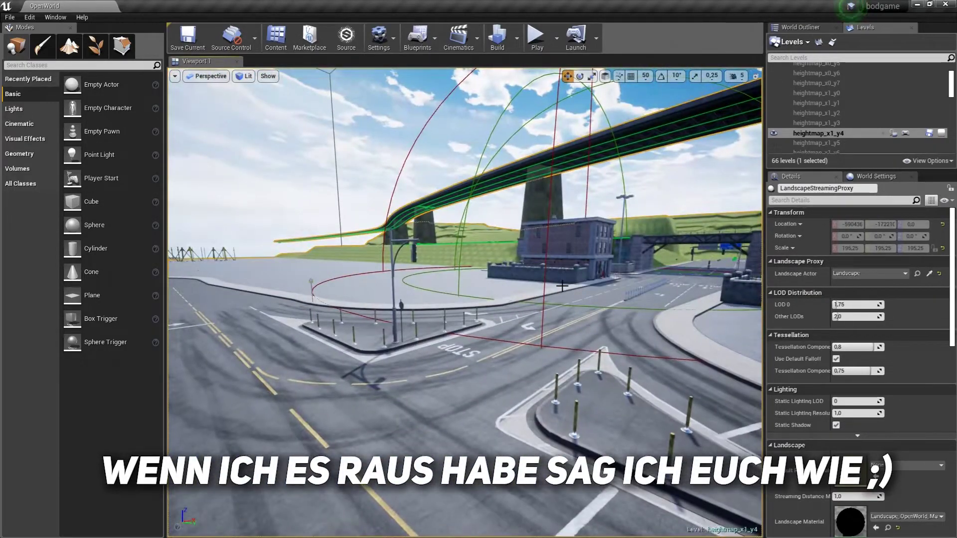
Step: Fly past the intersection to the Schutzhafen sign, then back off to frame the wall and yard
{"action": "key", "text": "w"}
{"action": "mouse_move", "coordinate": [577, 264]}
{"action": "right_mouse_down"}
{"action": "mouse_move", "coordinate": [425, 278]}
{"action": "mouse_move", "coordinate": [498, 279]}
{"action": "right_mouse_up"}
{"action": "key", "text": "w"}
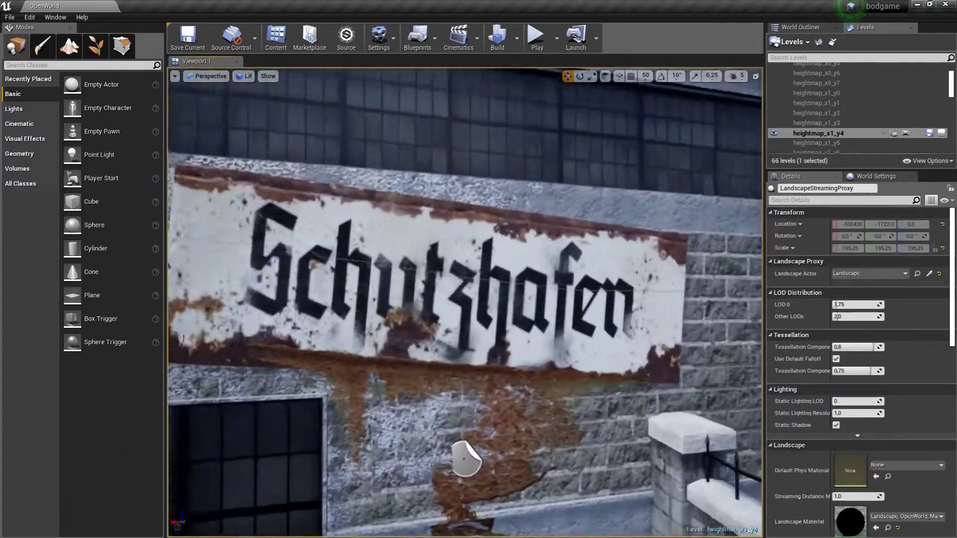
{"action": "right_click_drag", "start_coordinate": [465, 457], "coordinate": [465, 351]}
{"action": "key", "text": "s"}
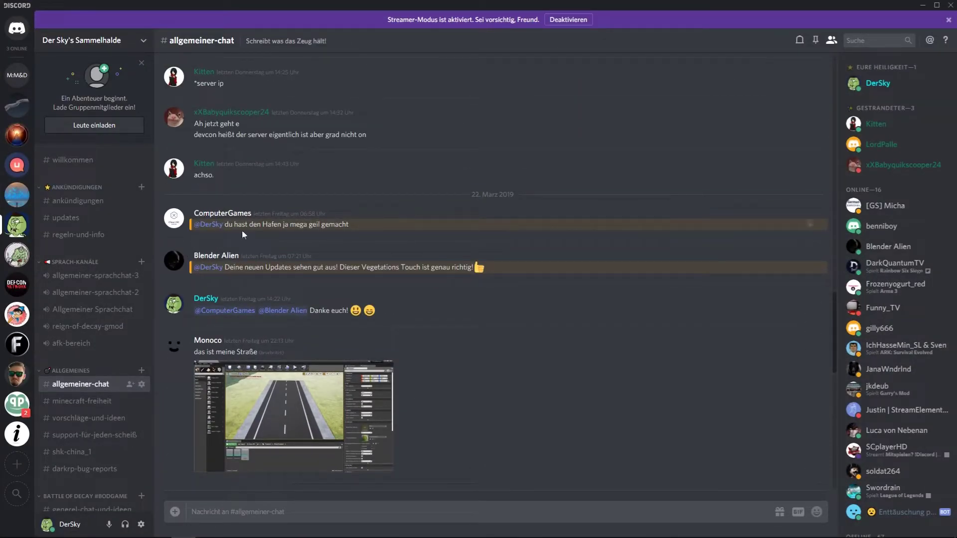
{"action": "left_click_drag", "start_coordinate": [238, 229], "coordinate": [351, 232]}
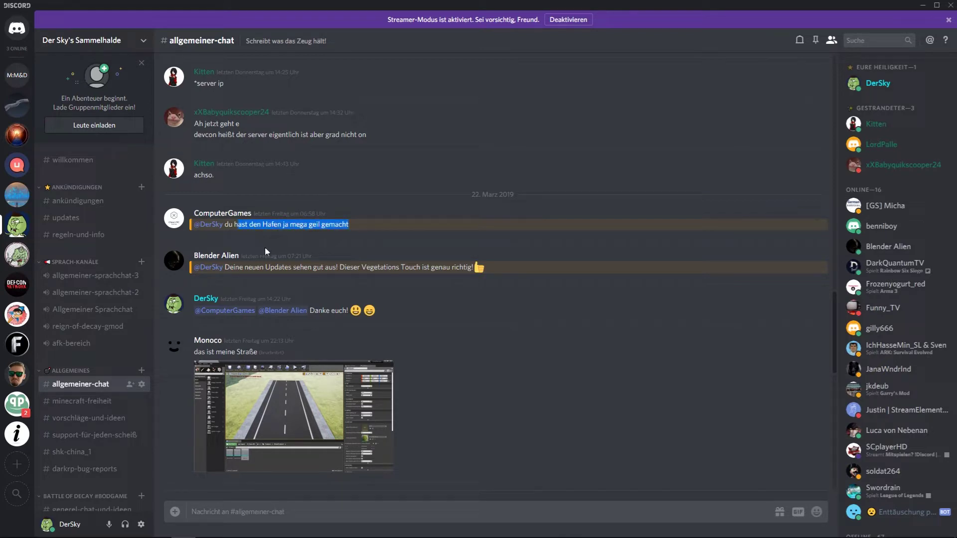
{"action": "left_click_drag", "start_coordinate": [255, 259], "coordinate": [474, 268]}
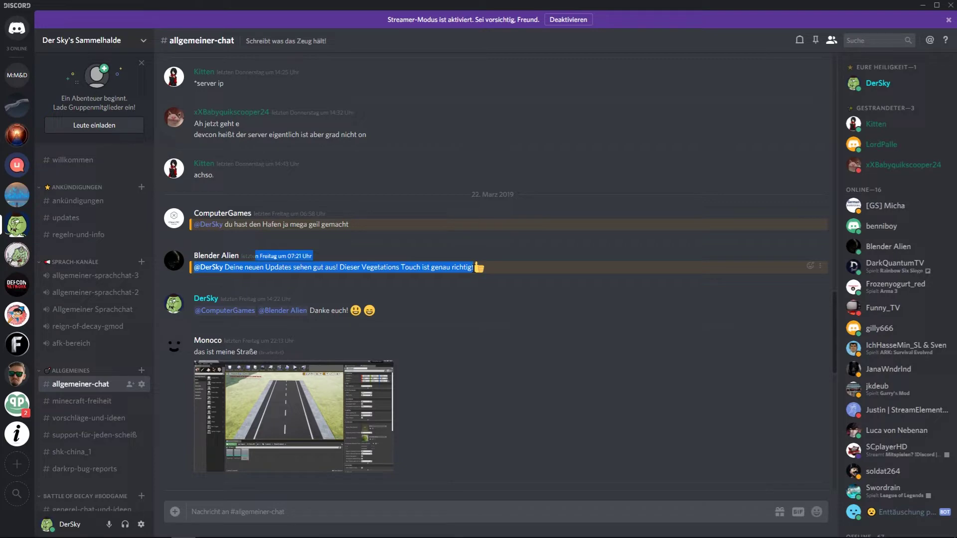
{"action": "scroll", "coordinate": [461, 219], "scroll_direction": "down", "scroll_amount": 4}
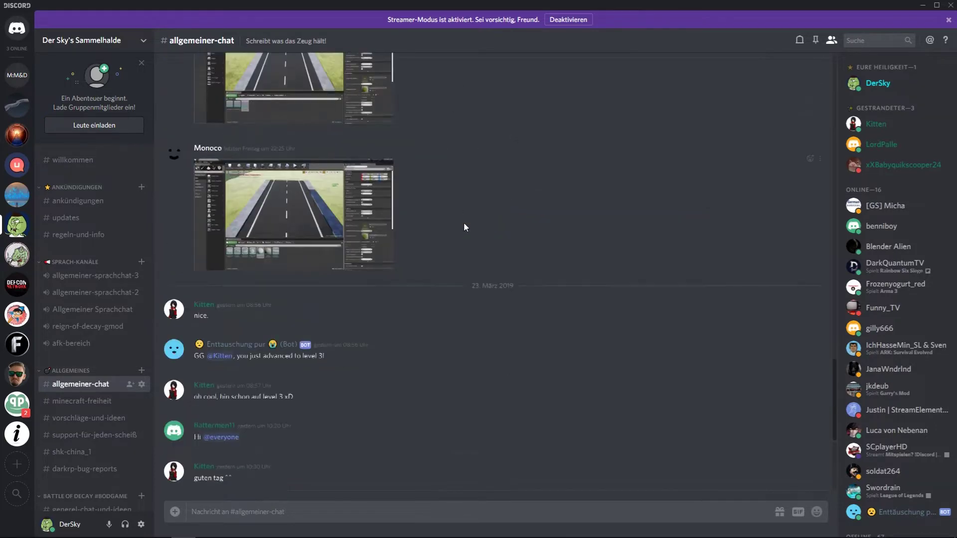
{"action": "scroll", "coordinate": [464, 225], "scroll_direction": "down", "scroll_amount": 5}
{"action": "scroll", "coordinate": [463, 222], "scroll_direction": "up", "scroll_amount": 6}
{"action": "scroll", "coordinate": [464, 224], "scroll_direction": "down", "scroll_amount": 4}
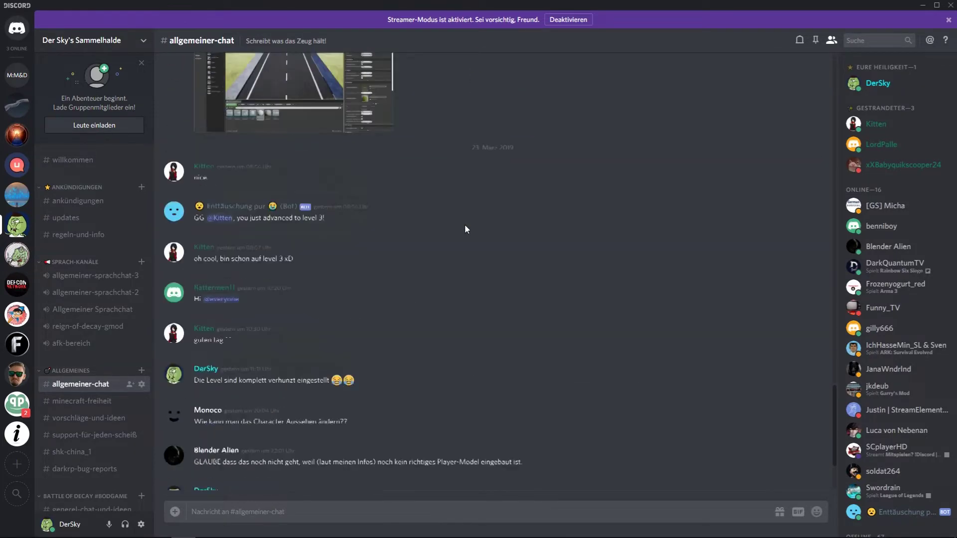
{"action": "scroll", "coordinate": [464, 225], "scroll_direction": "down", "scroll_amount": 2}
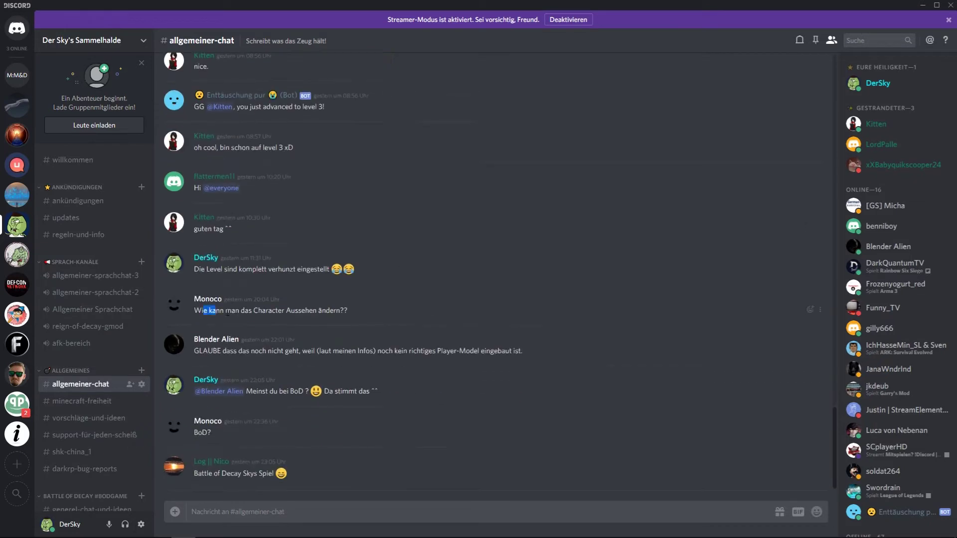
{"action": "left_click_drag", "start_coordinate": [227, 312], "coordinate": [333, 319]}
{"action": "left_click", "coordinate": [327, 317]}
{"action": "left_click", "coordinate": [924, 5]}
Step: Go to #updates, reveal the first spoilered harbour screenshot and view it full size
{"action": "left_click", "coordinate": [77, 224]}
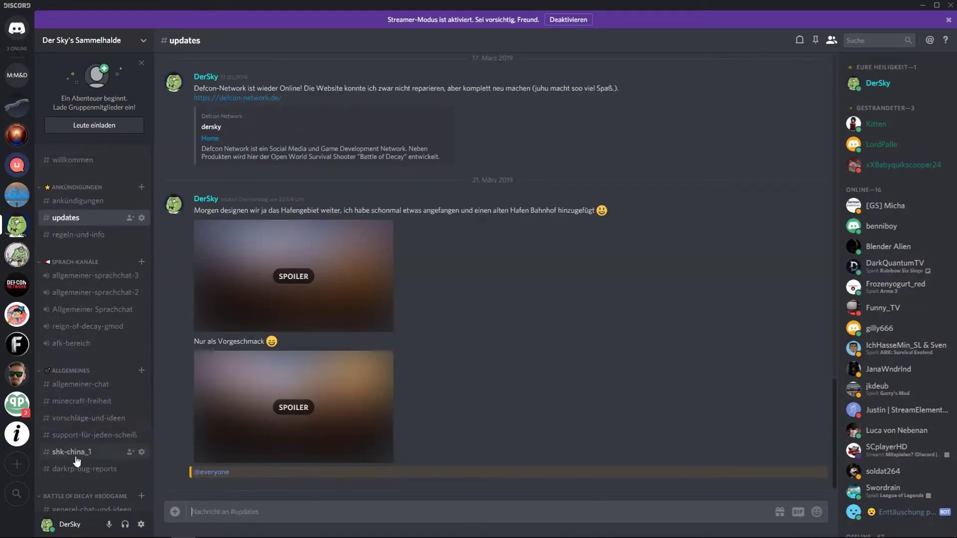
{"action": "scroll", "coordinate": [79, 451], "scroll_direction": "down", "scroll_amount": 2}
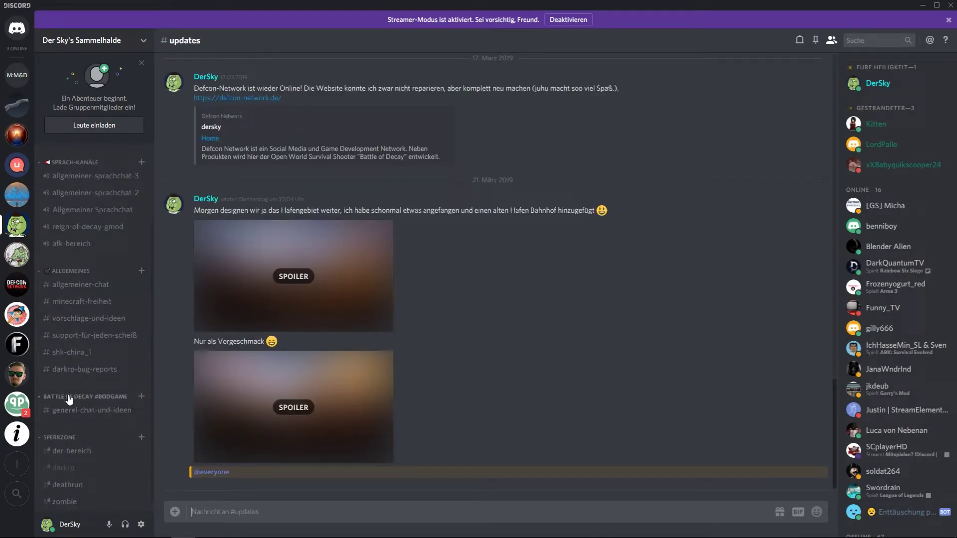
{"action": "left_click", "coordinate": [294, 263]}
{"action": "left_click", "coordinate": [293, 260]}
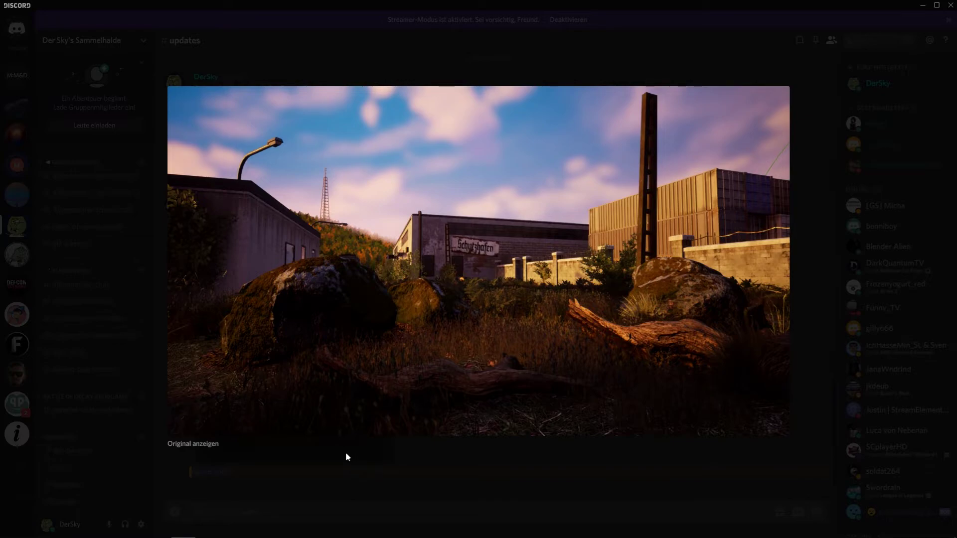
Step: Close it, then reveal and enlarge the second screenshot showing the railway tracks
{"action": "left_click", "coordinate": [347, 470]}
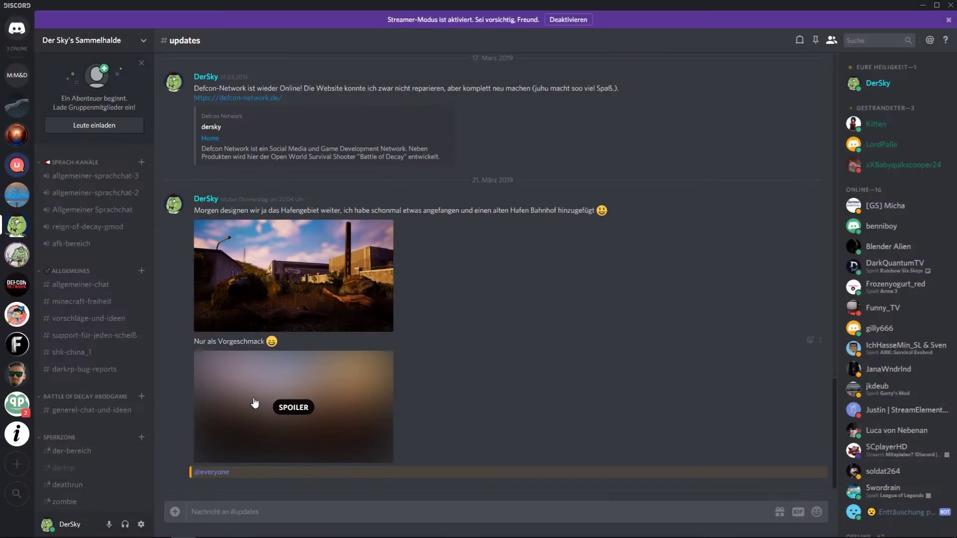
{"action": "left_click", "coordinate": [252, 399]}
{"action": "left_click", "coordinate": [296, 391]}
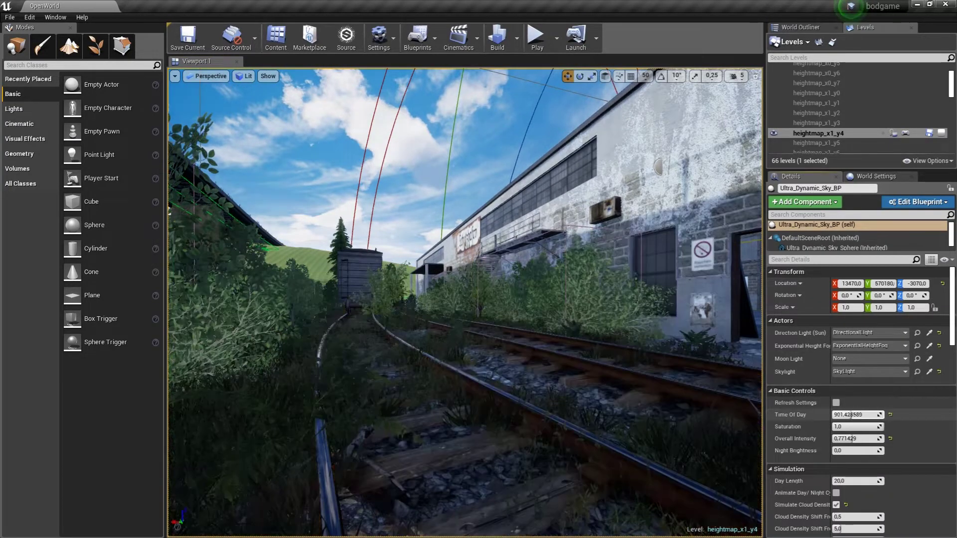
Step: Set the sky's Time of Day to 650, then bring the changelog browser window forward
{"action": "left_click_drag", "start_coordinate": [851, 415], "coordinate": [847, 414]}
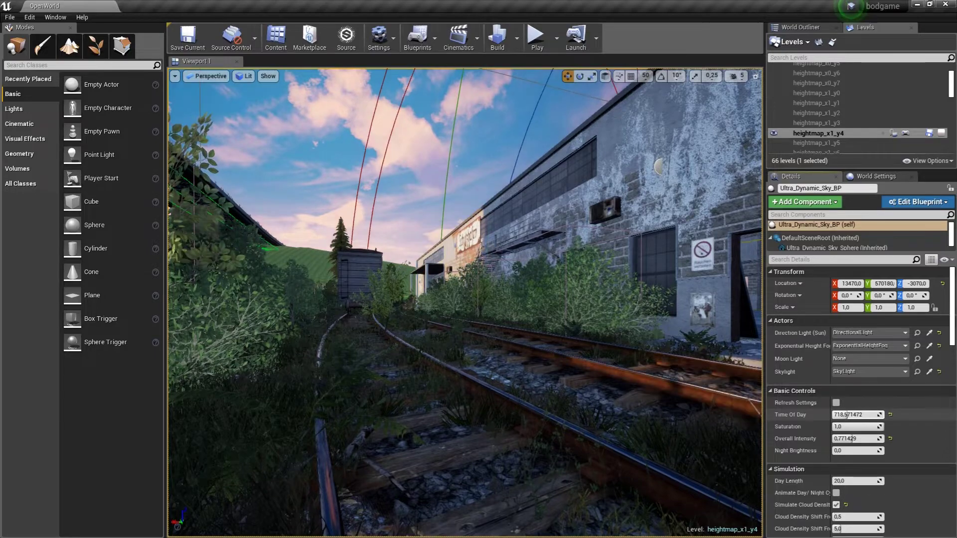
{"action": "type", "text": "650"}
{"action": "key", "text": "Return"}
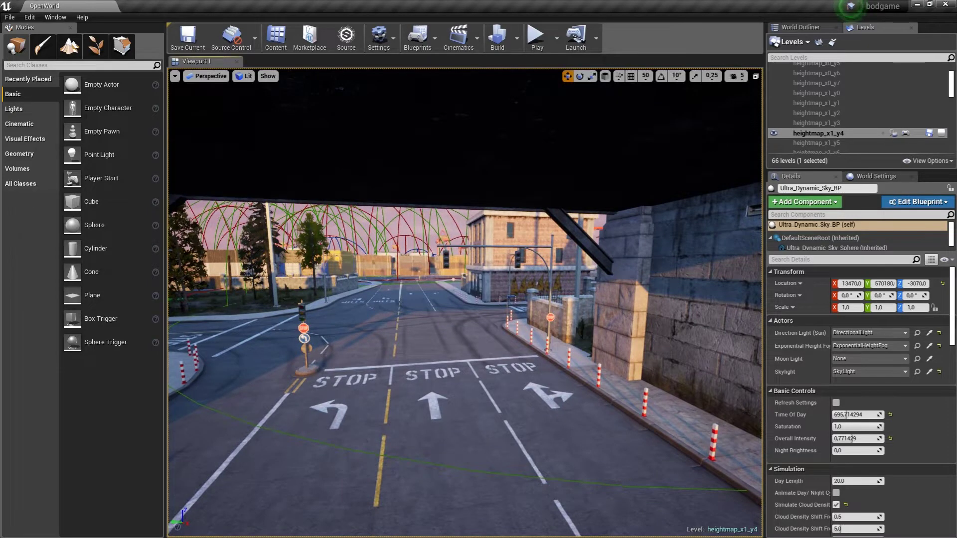
{"action": "key", "text": "alt+Tab"}
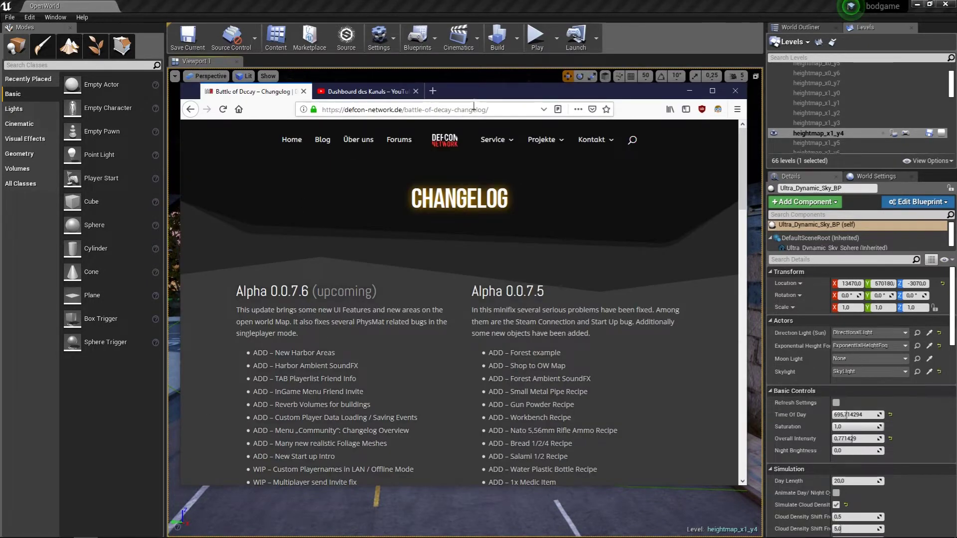
Step: Maximize the Firefox changelog window and scroll to the Alpha 0.0.7.6 (upcoming) list
{"action": "double_click", "coordinate": [473, 88]}
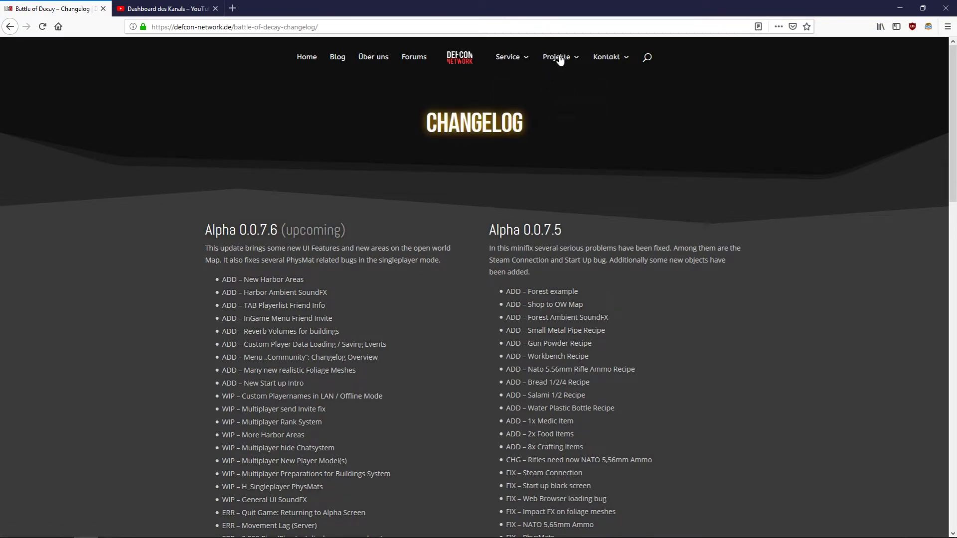
{"action": "mouse_move", "coordinate": [563, 58]}
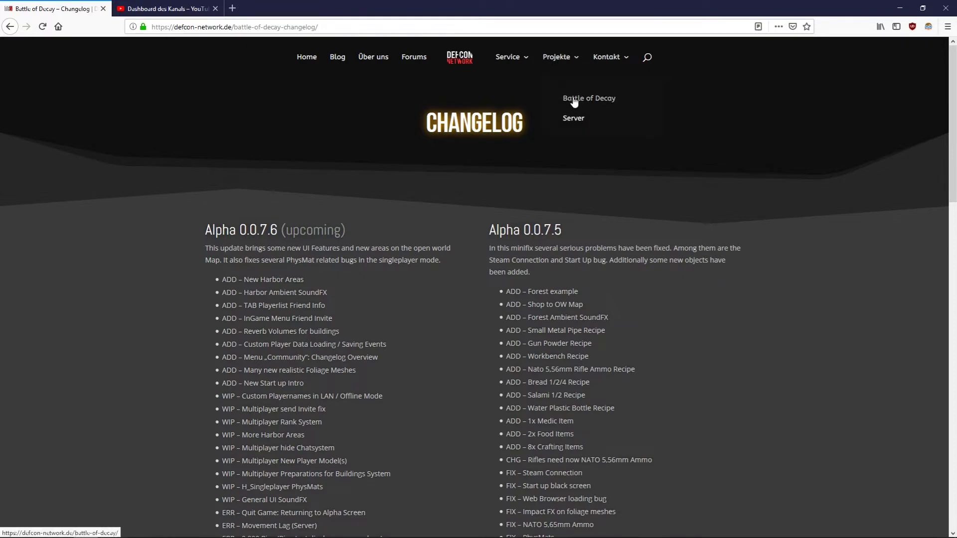
{"action": "left_click_drag", "start_coordinate": [215, 230], "coordinate": [309, 535]}
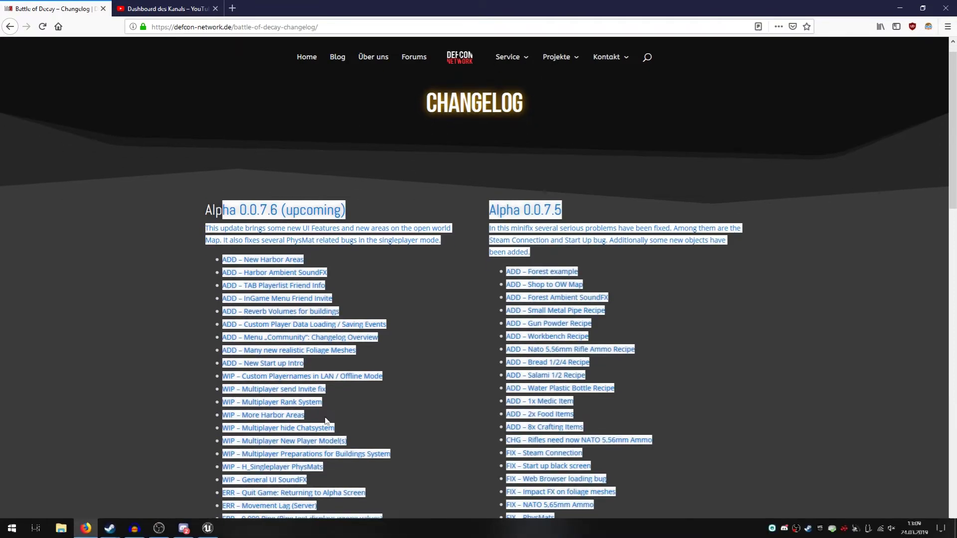
{"action": "left_click", "coordinate": [310, 314]}
{"action": "scroll", "coordinate": [310, 314], "scroll_direction": "down", "scroll_amount": 5}
{"action": "scroll", "coordinate": [350, 278], "scroll_direction": "up", "scroll_amount": 5}
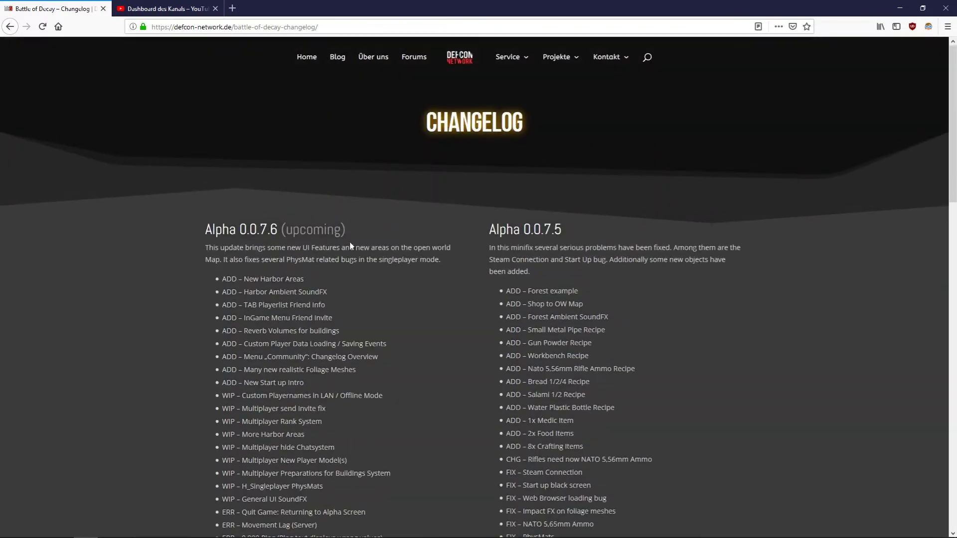
{"action": "scroll", "coordinate": [350, 246], "scroll_direction": "down", "scroll_amount": 3}
{"action": "scroll", "coordinate": [349, 246], "scroll_direction": "down", "scroll_amount": 5}
{"action": "scroll", "coordinate": [350, 241], "scroll_direction": "up", "scroll_amount": 7}
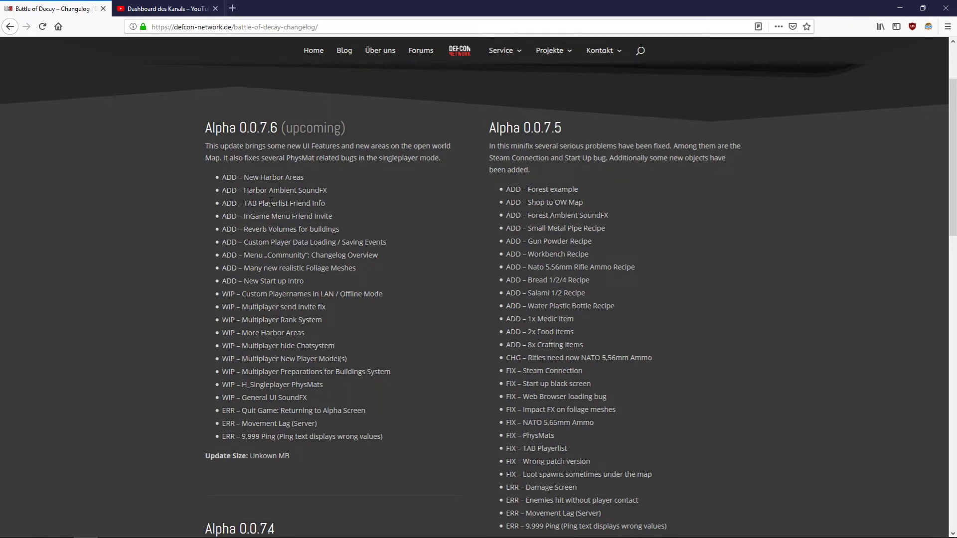
{"action": "left_click_drag", "start_coordinate": [271, 201], "coordinate": [262, 401]}
{"action": "triple_click", "coordinate": [265, 409]}
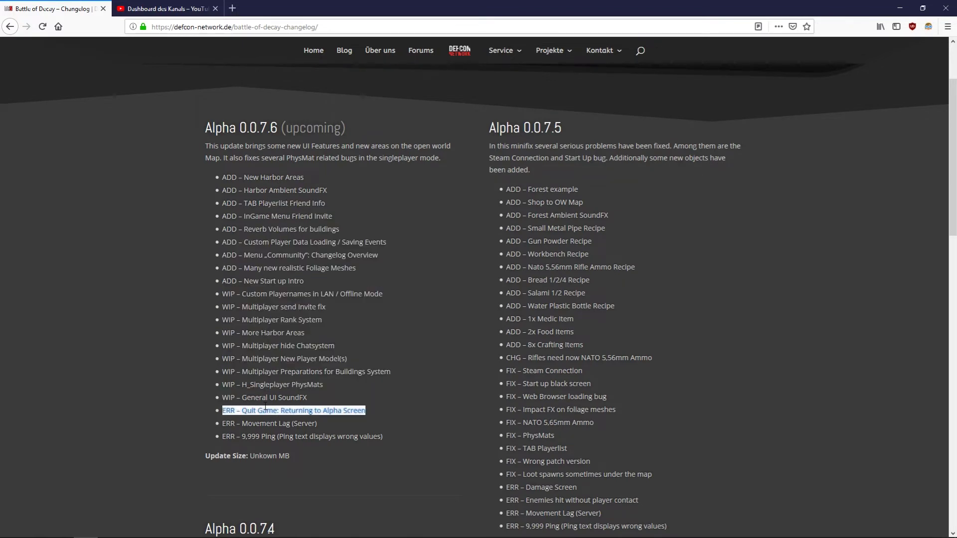
{"action": "triple_click", "coordinate": [217, 128]}
{"action": "triple_click", "coordinate": [284, 271]}
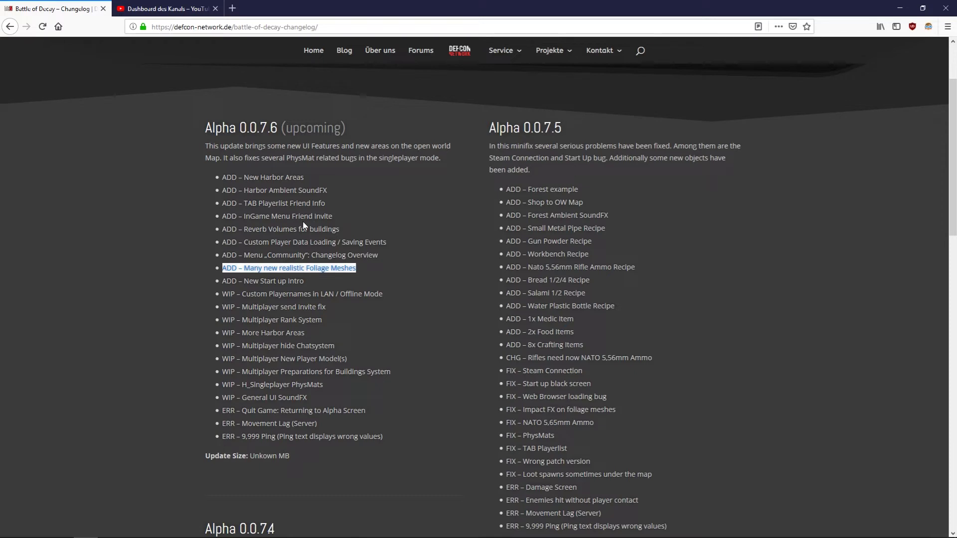
{"action": "left_click_drag", "start_coordinate": [248, 437], "coordinate": [260, 437]}
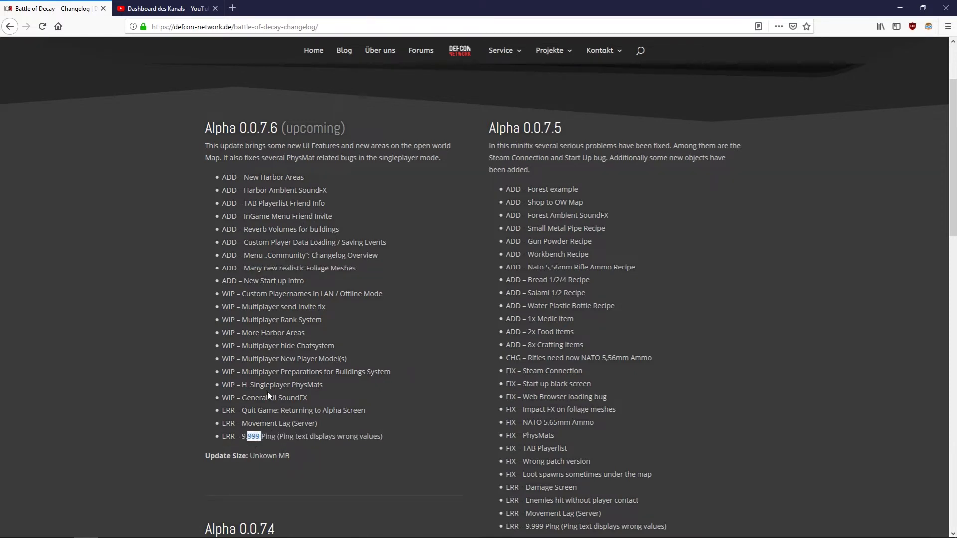
{"action": "triple_click", "coordinate": [265, 424]}
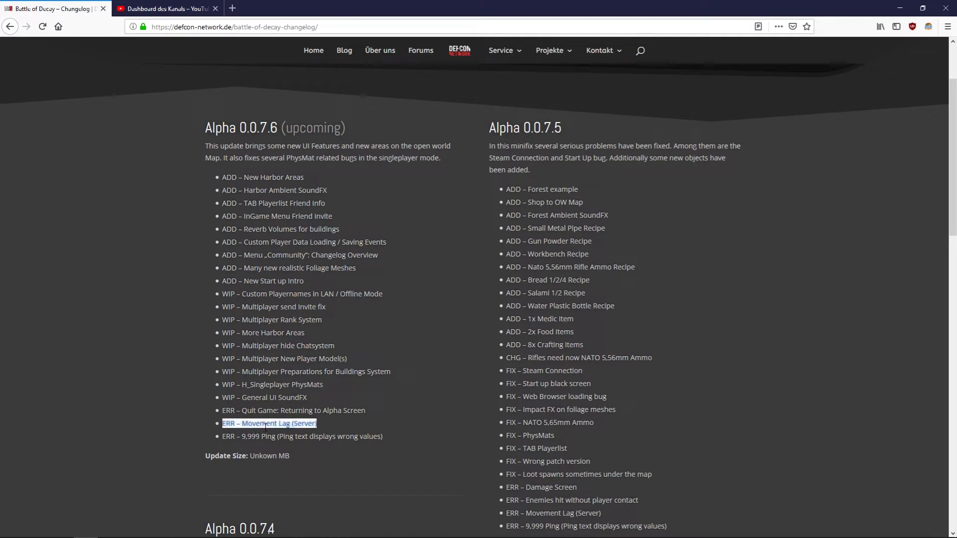
{"action": "left_click", "coordinate": [265, 427]}
{"action": "triple_click", "coordinate": [265, 424]}
Step: Switch to the YouTube Studio dashboard tab and open Creator Studio Classic from the sidebar
{"action": "left_click", "coordinate": [162, 6]}
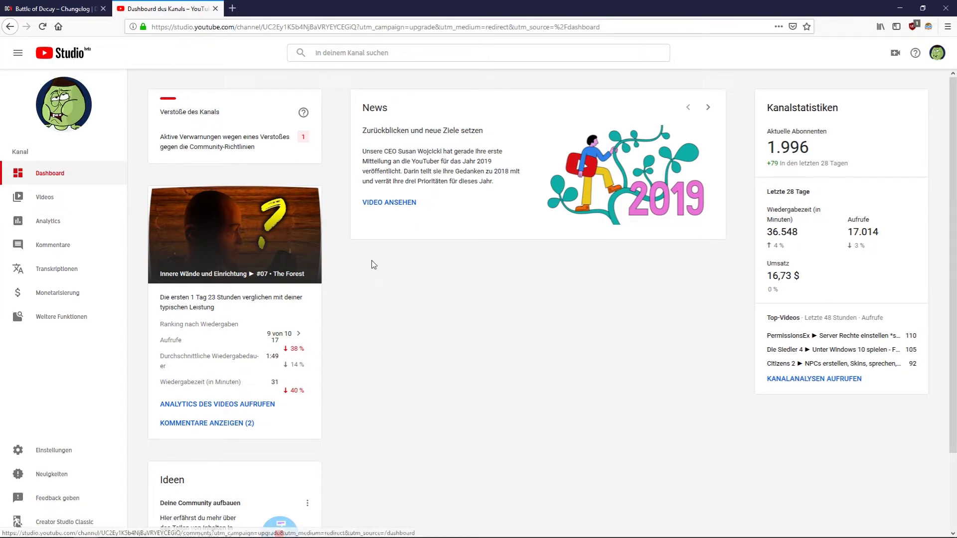
{"action": "scroll", "coordinate": [375, 264], "scroll_direction": "down", "scroll_amount": 3}
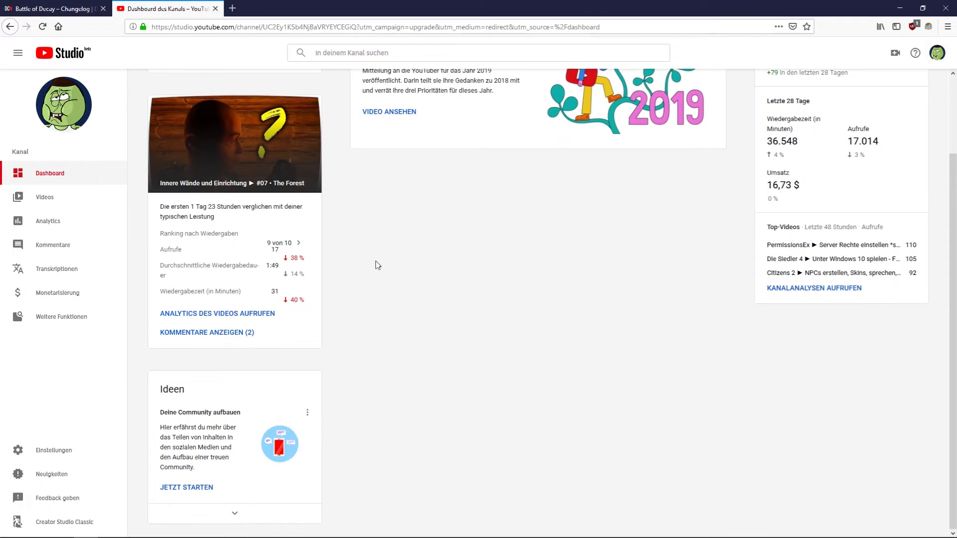
{"action": "left_click", "coordinate": [64, 521]}
{"action": "left_click", "coordinate": [51, 474]}
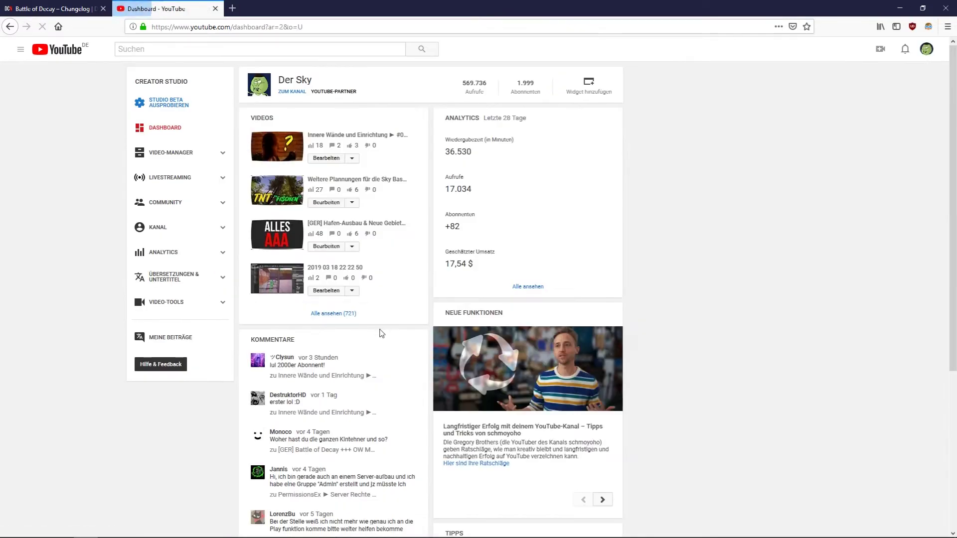
{"action": "scroll", "coordinate": [289, 150], "scroll_direction": "down", "scroll_amount": 5}
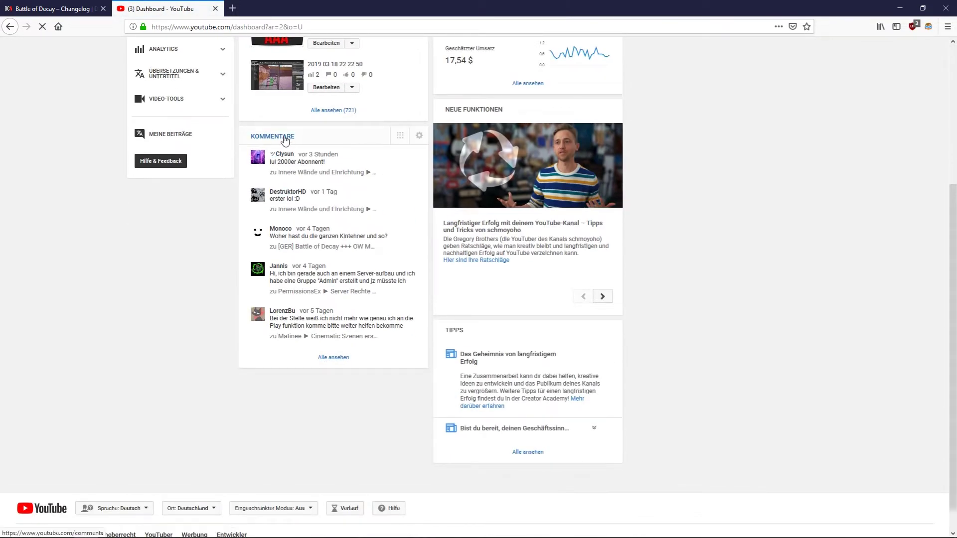
Step: Open the channel comments and highlight 'lul 2000er Abonnent!' and 'erster lol :D'
{"action": "double_click", "coordinate": [278, 138]}
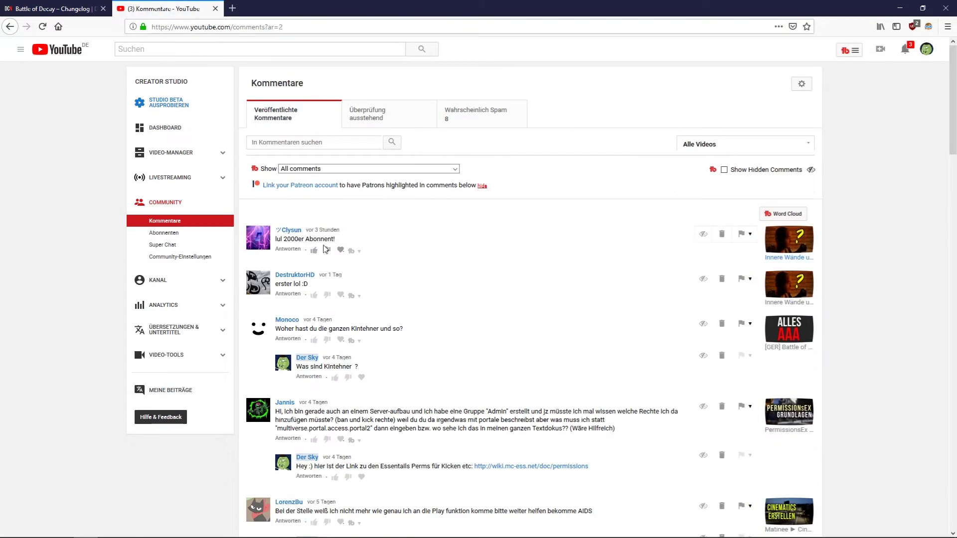
{"action": "left_click_drag", "start_coordinate": [336, 240], "coordinate": [275, 239]}
{"action": "left_click", "coordinate": [432, 253]}
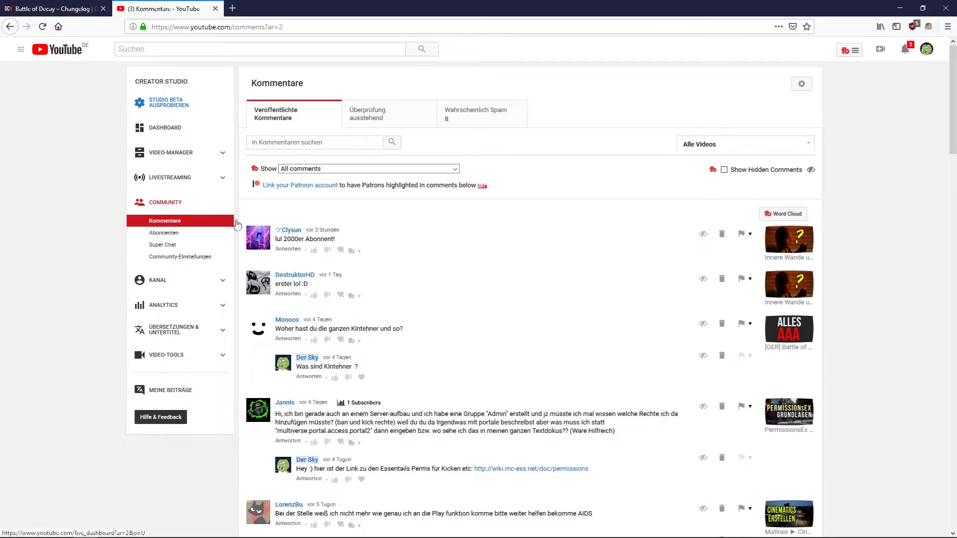
{"action": "left_click_drag", "start_coordinate": [275, 284], "coordinate": [310, 284]}
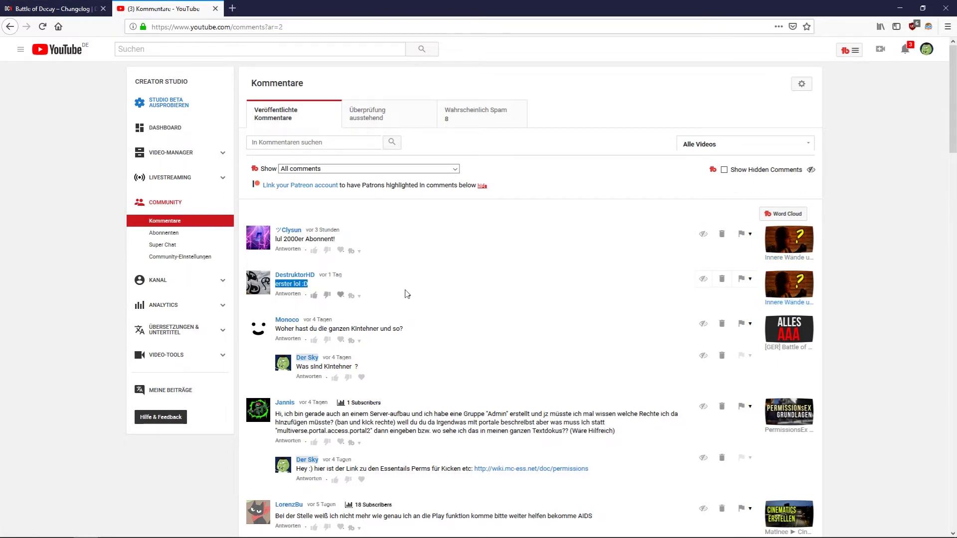
Step: Show and dismiss the three unread notifications, then scroll through the dashboard
{"action": "left_click", "coordinate": [904, 49]}
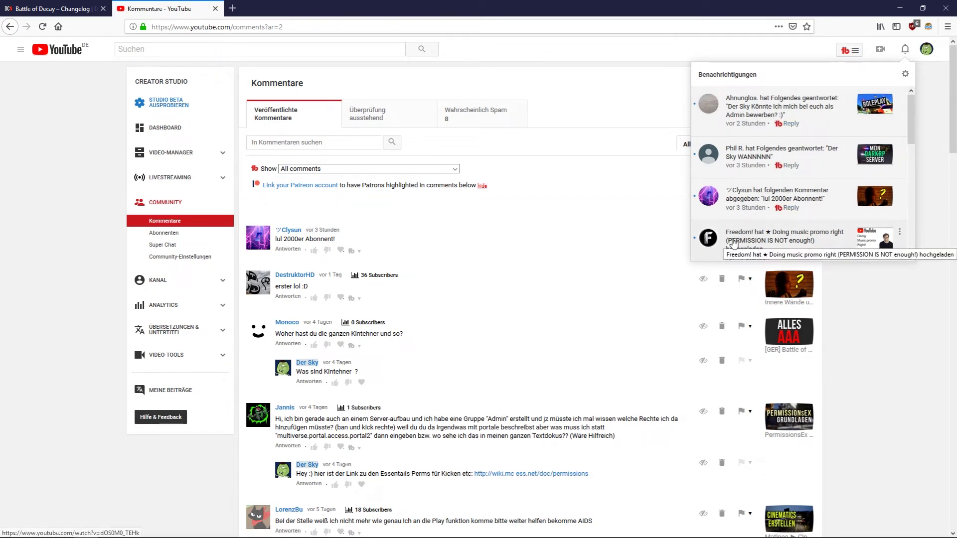
{"action": "left_click", "coordinate": [548, 318]}
{"action": "scroll", "coordinate": [553, 329], "scroll_direction": "down", "scroll_amount": 3}
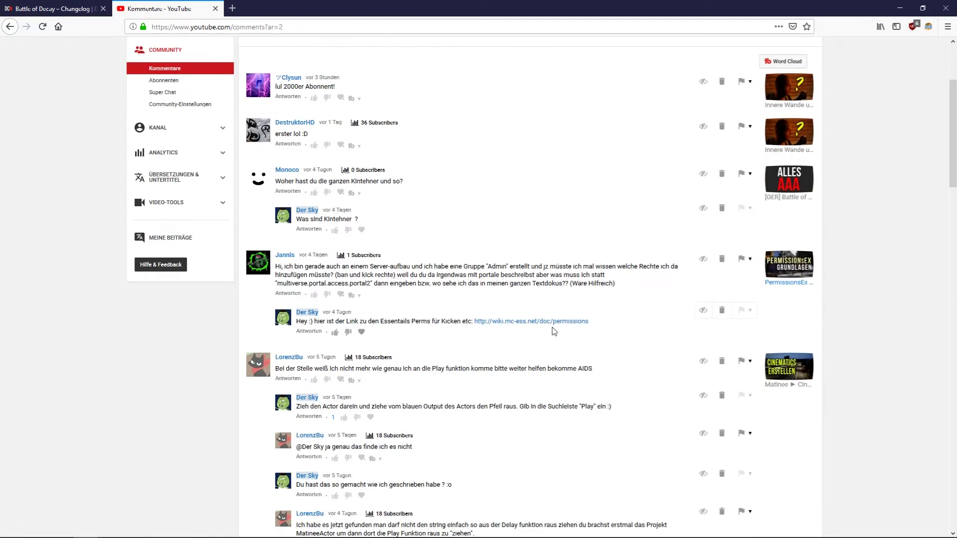
{"action": "scroll", "coordinate": [538, 356], "scroll_direction": "down", "scroll_amount": 4}
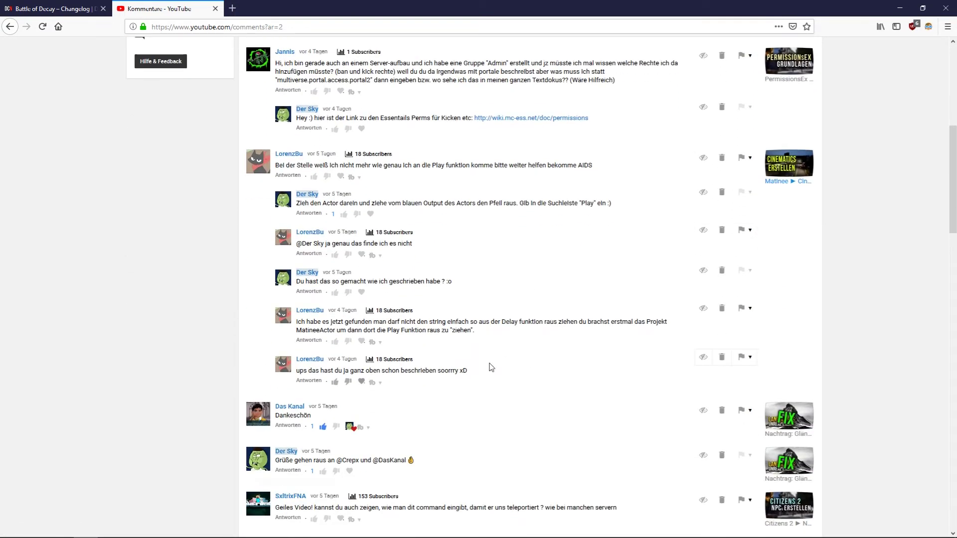
{"action": "scroll", "coordinate": [491, 367], "scroll_direction": "up", "scroll_amount": 8}
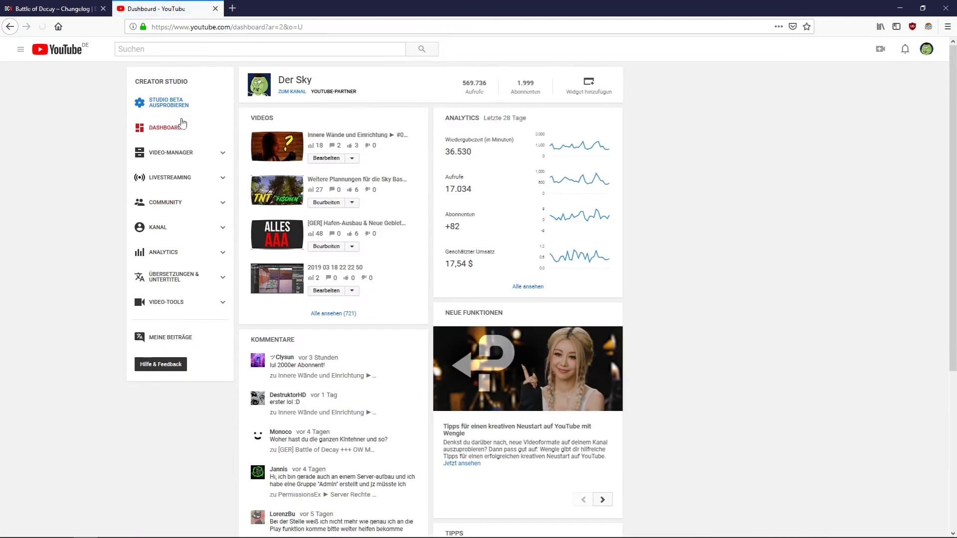
{"action": "double_click", "coordinate": [525, 83]}
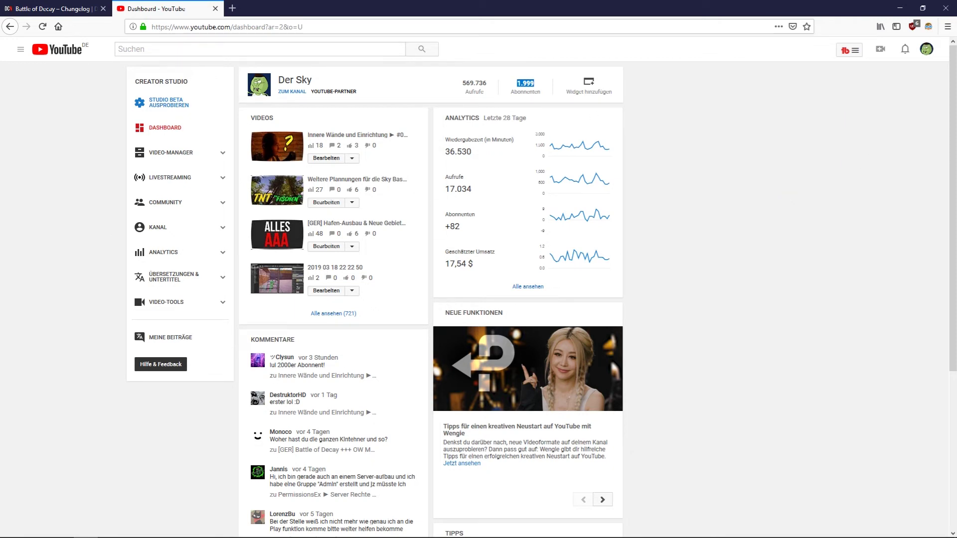
{"action": "double_click", "coordinate": [286, 366]}
{"action": "key", "text": "alt+Tab"}
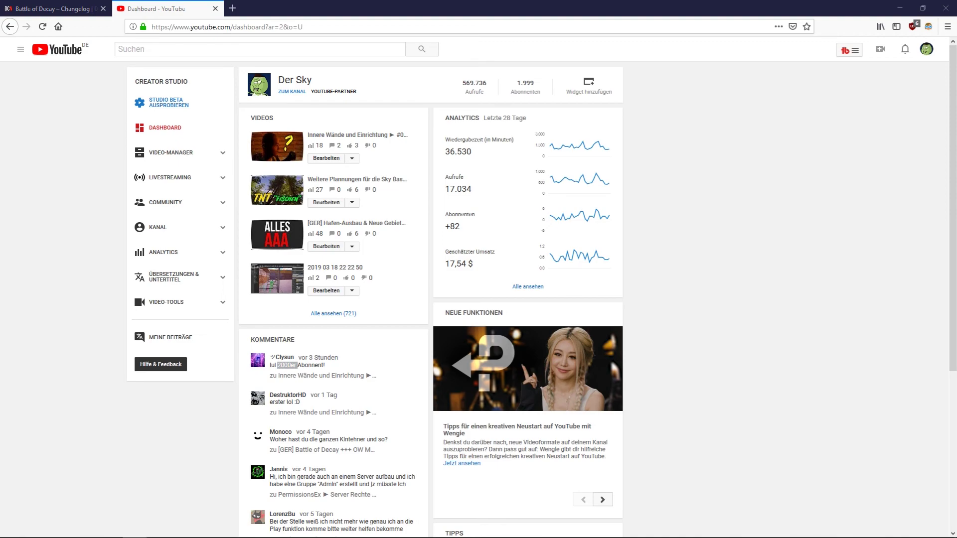